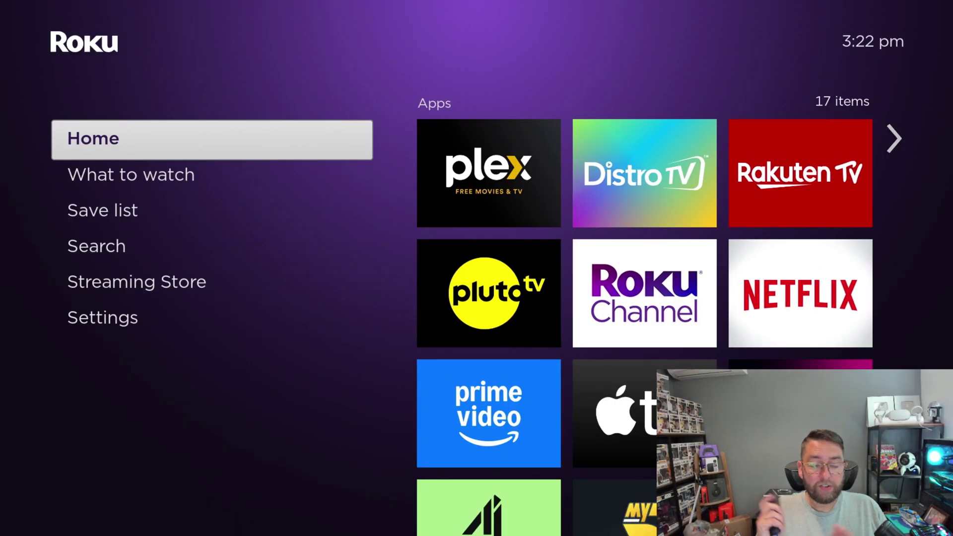
Step: Move down the Roku home menu to the Settings entry and open it
{"action": "key", "text": "Down"}
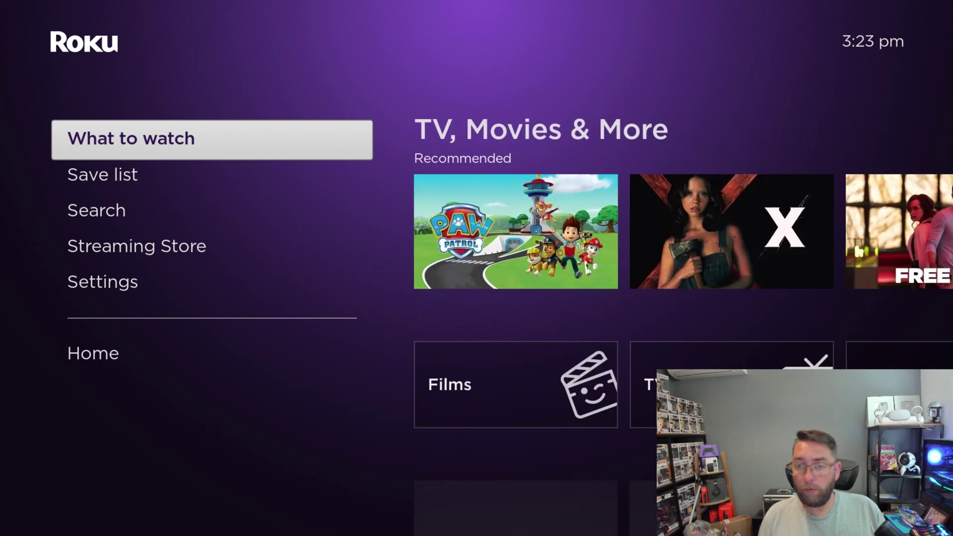
{"action": "key", "text": "Down"}
{"action": "key", "text": "Down"}
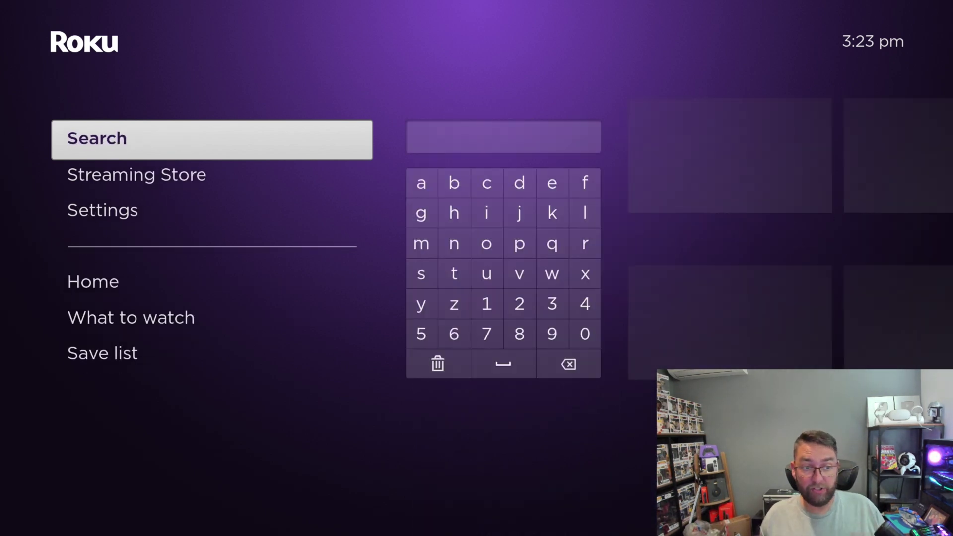
{"action": "key", "text": "Down"}
{"action": "key", "text": "Down"}
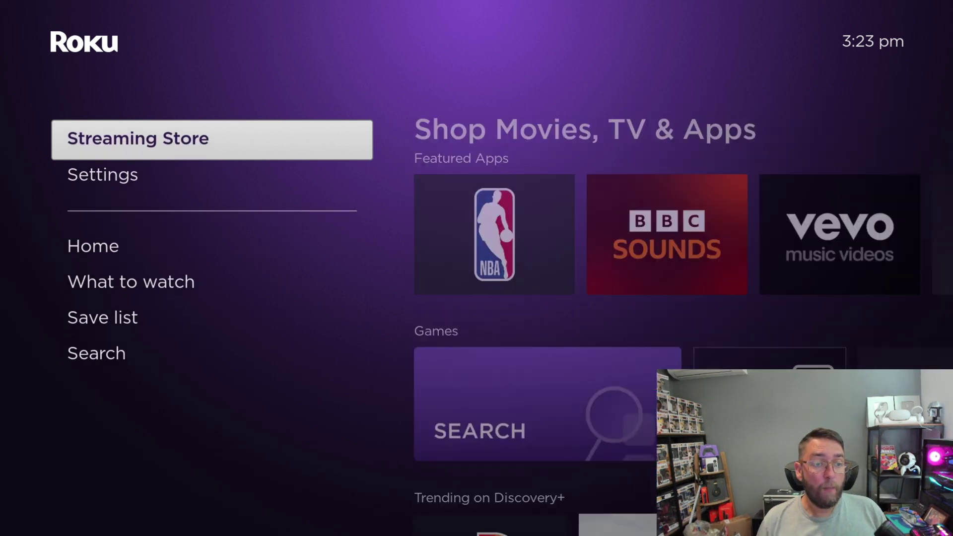
{"action": "key", "text": "Right"}
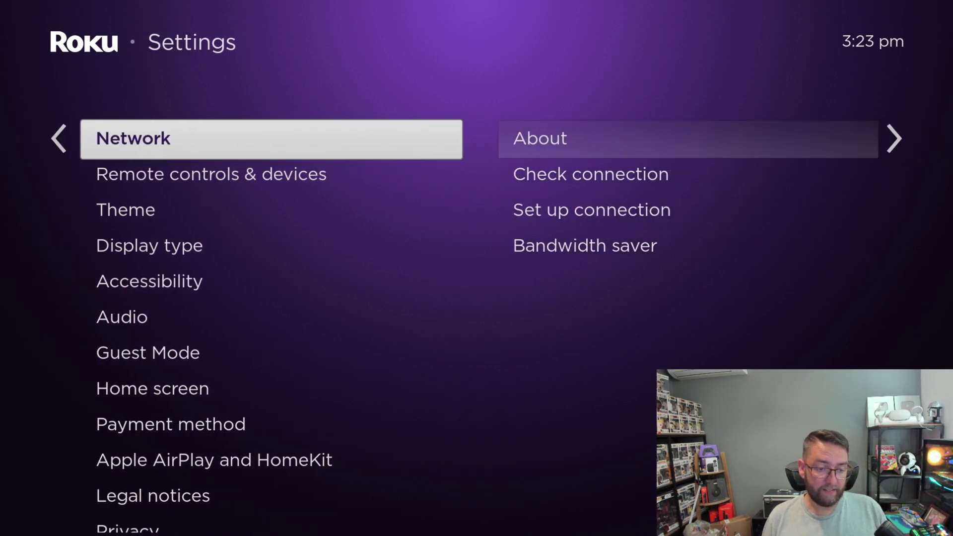
Step: Go down to Privacy and open its Advertising settings
{"action": "key", "text": "Down"}
{"action": "key", "text": "Down"}
{"action": "key", "text": "Down"}
{"action": "key", "text": "Down"}
{"action": "key", "text": "Down"}
{"action": "key", "text": "Down"}
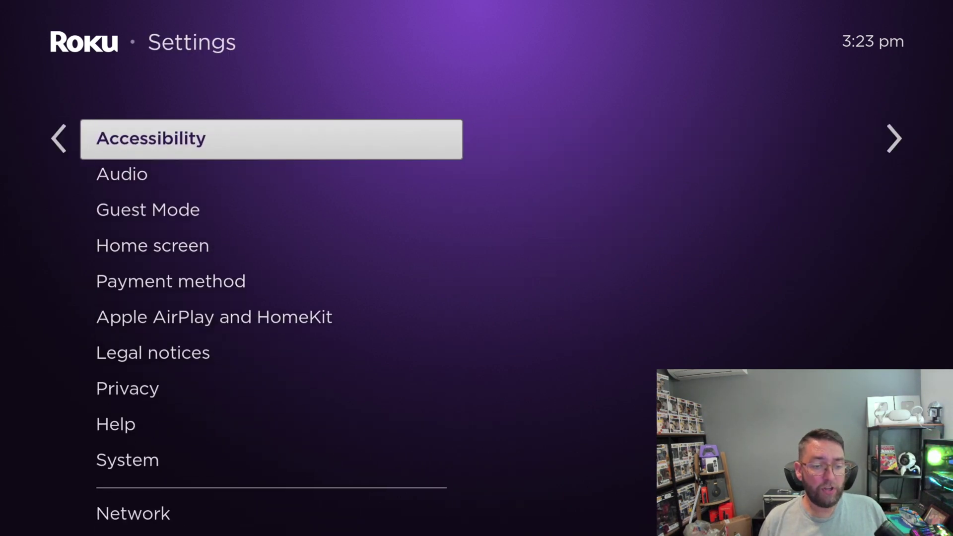
{"action": "key", "text": "Down"}
{"action": "key", "text": "Down"}
{"action": "key", "text": "Down"}
{"action": "key", "text": "Down"}
{"action": "key", "text": "Down"}
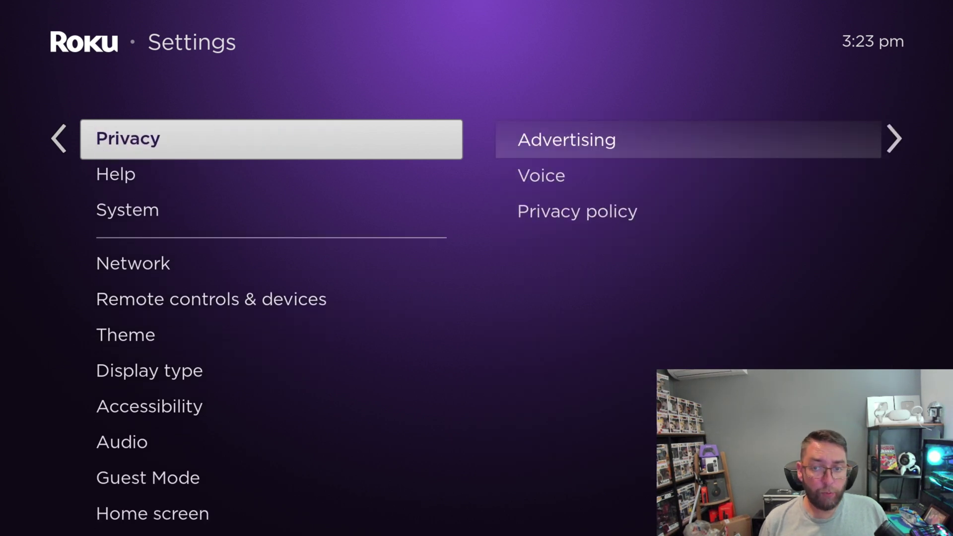
{"action": "key", "text": "Right"}
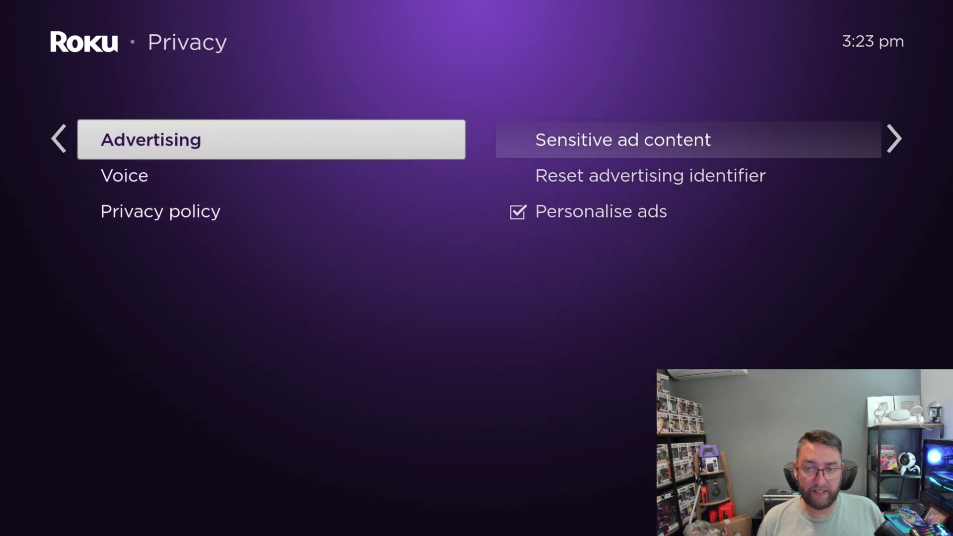
{"action": "key", "text": "Right"}
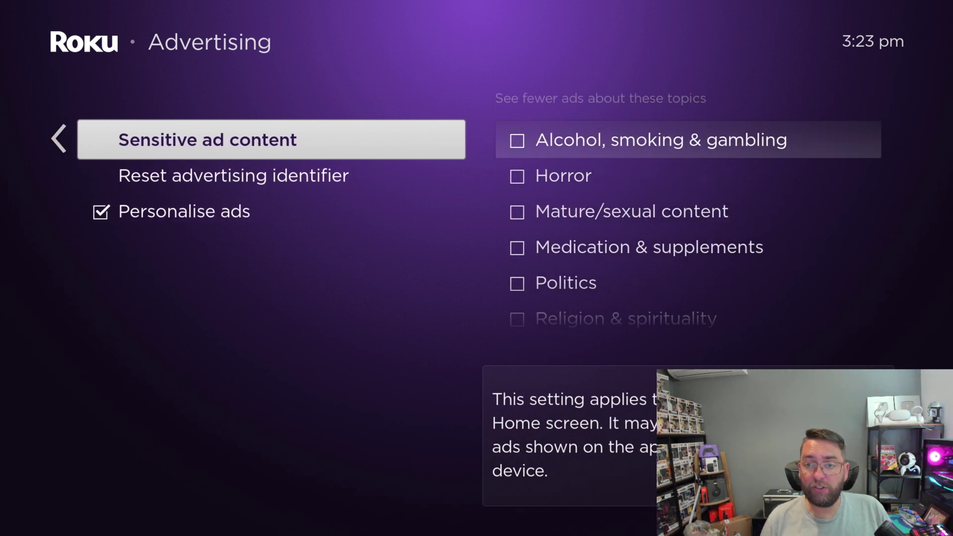
Step: Enter the Sensitive ad content checklist and browse topics from Alcohol, smoking & gambling to Violence
{"action": "key", "text": "Right"}
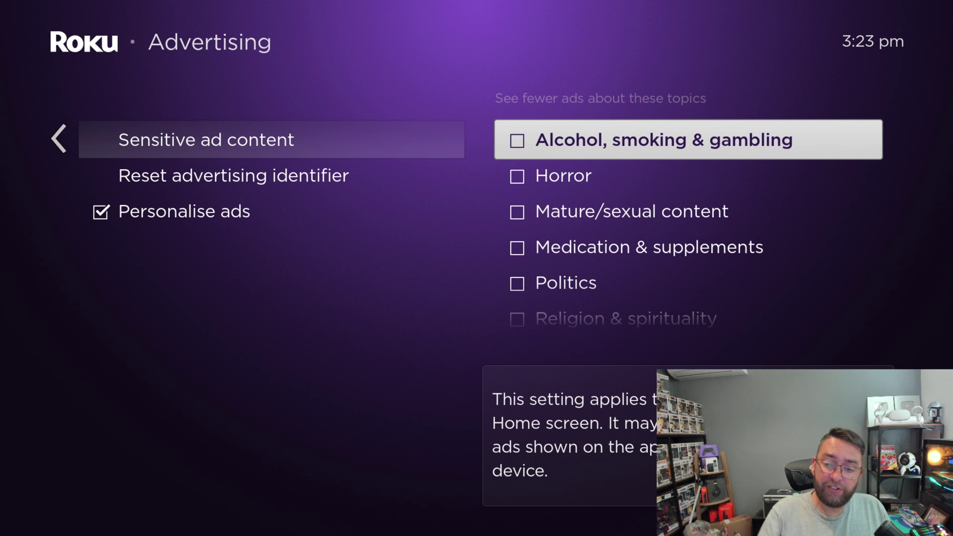
{"action": "key", "text": "Down"}
{"action": "key", "text": "Down"}
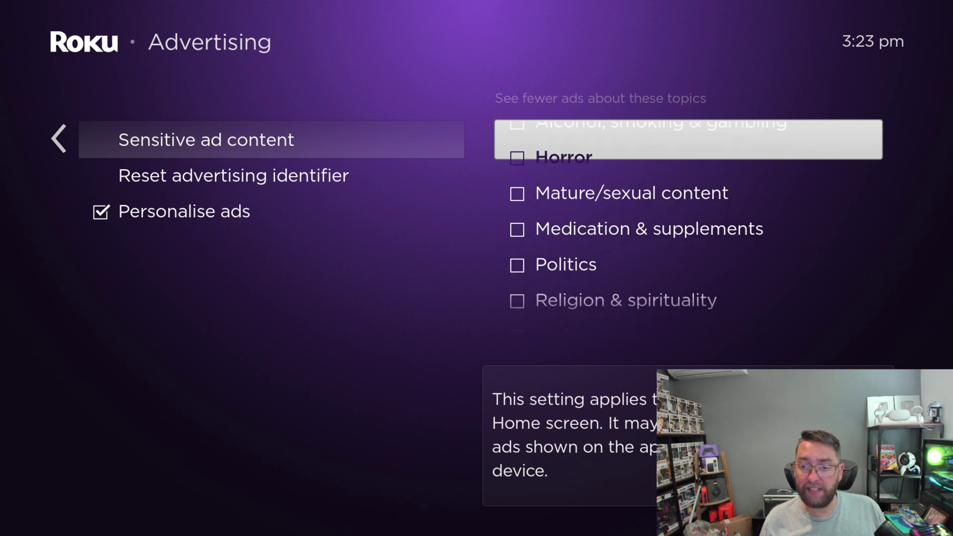
{"action": "key", "text": "Up"}
{"action": "key", "text": "Down"}
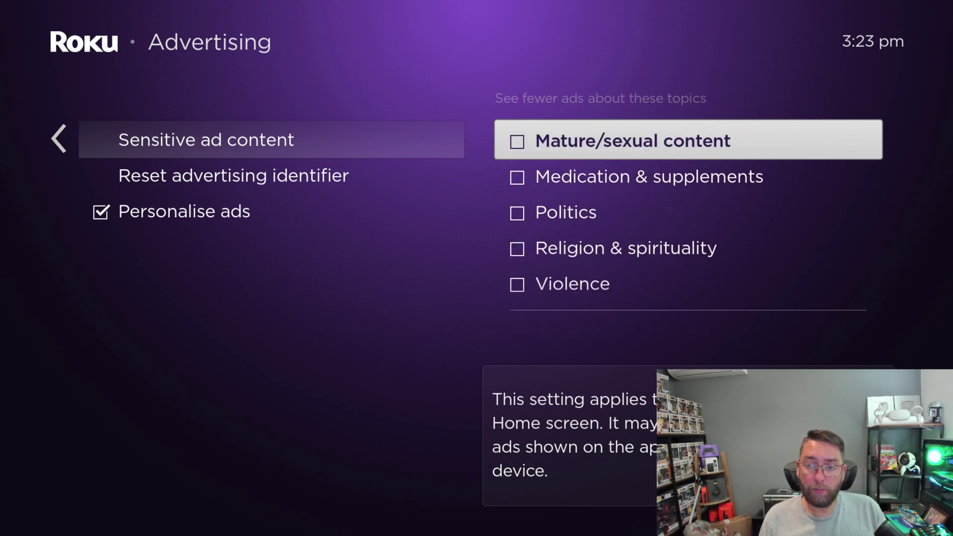
{"action": "key", "text": "Up"}
{"action": "key", "text": "Up"}
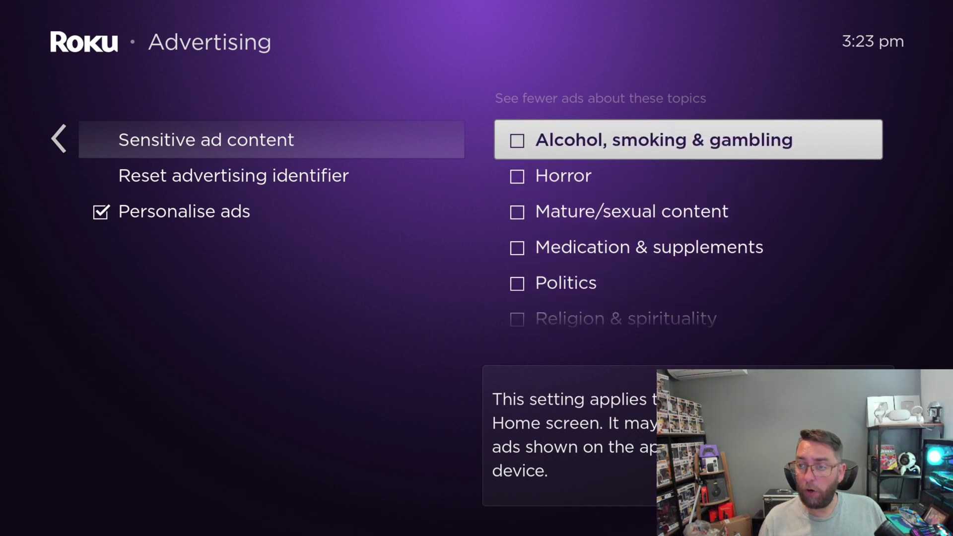
{"action": "key", "text": "Down"}
{"action": "key", "text": "Down"}
{"action": "key", "text": "Down"}
{"action": "key", "text": "Down"}
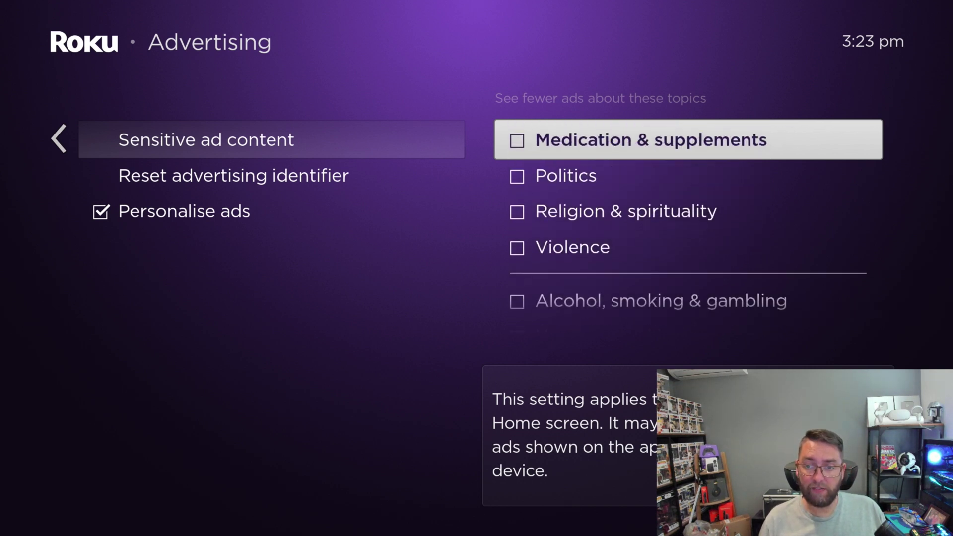
{"action": "key", "text": "Down"}
{"action": "key", "text": "Down"}
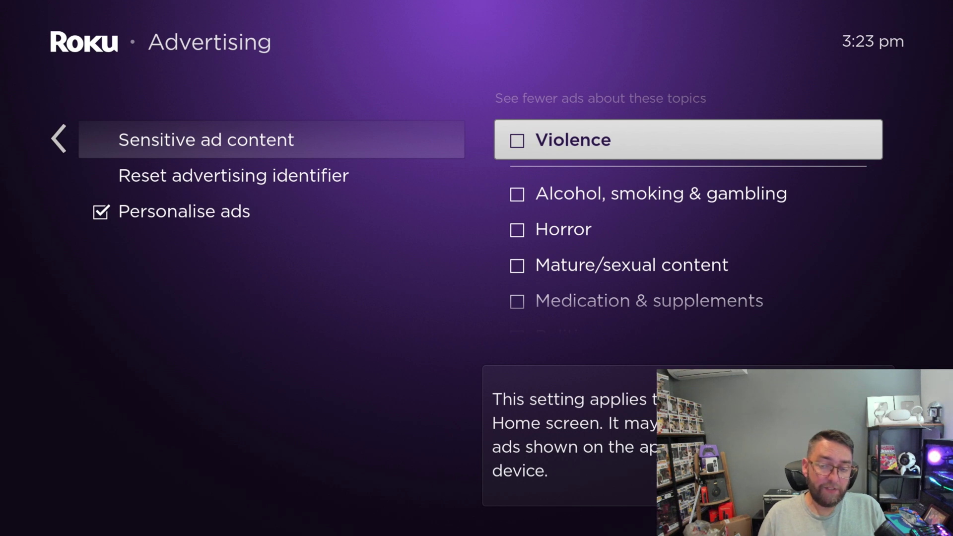
{"action": "key", "text": "Up"}
{"action": "key", "text": "Up"}
{"action": "key", "text": "Up"}
{"action": "key", "text": "Up"}
{"action": "key", "text": "Up"}
{"action": "key", "text": "Up"}
{"action": "key", "text": "Up"}
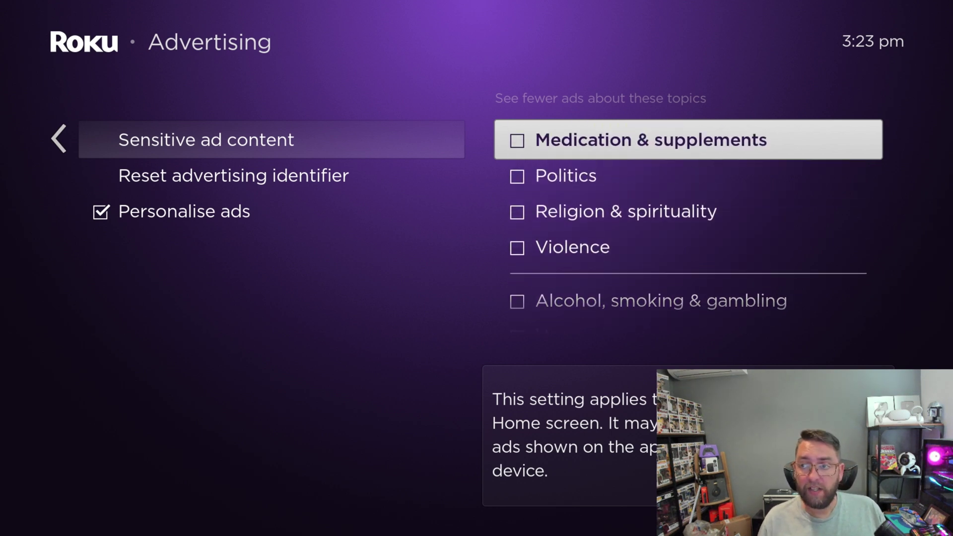
{"action": "key", "text": "Up"}
{"action": "key", "text": "Down"}
{"action": "key", "text": "Down"}
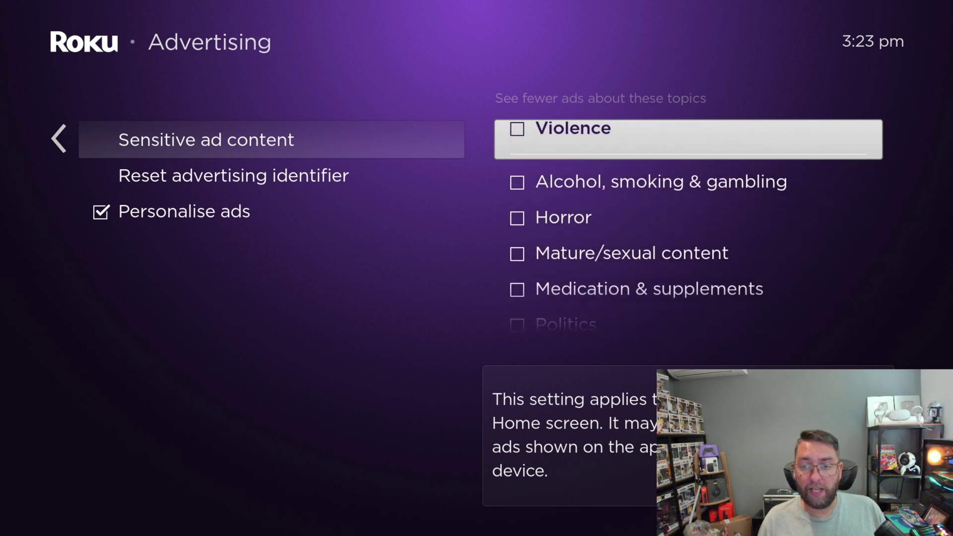
Step: Tick every topic, from Alcohol, smoking & gambling through Religion, then return to Personalise ads
{"action": "key", "text": "Return"}
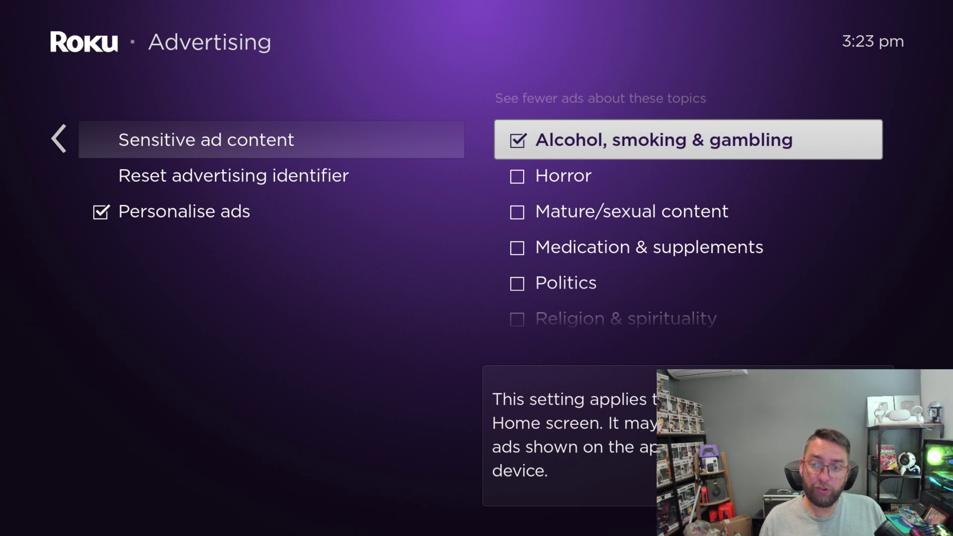
{"action": "key", "text": "Return"}
{"action": "key", "text": "Return"}
{"action": "key", "text": "Return"}
{"action": "key", "text": "Return"}
{"action": "key", "text": "Return"}
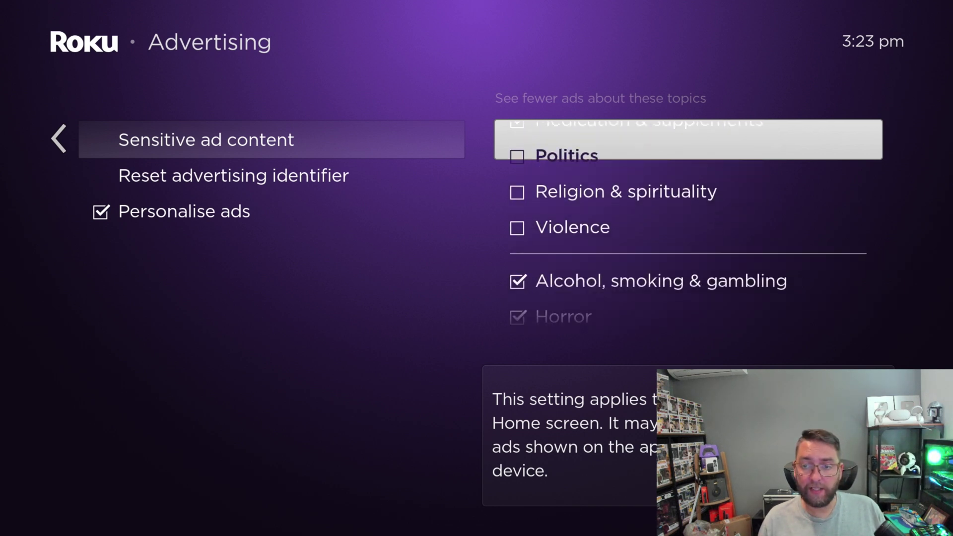
{"action": "key", "text": "Return"}
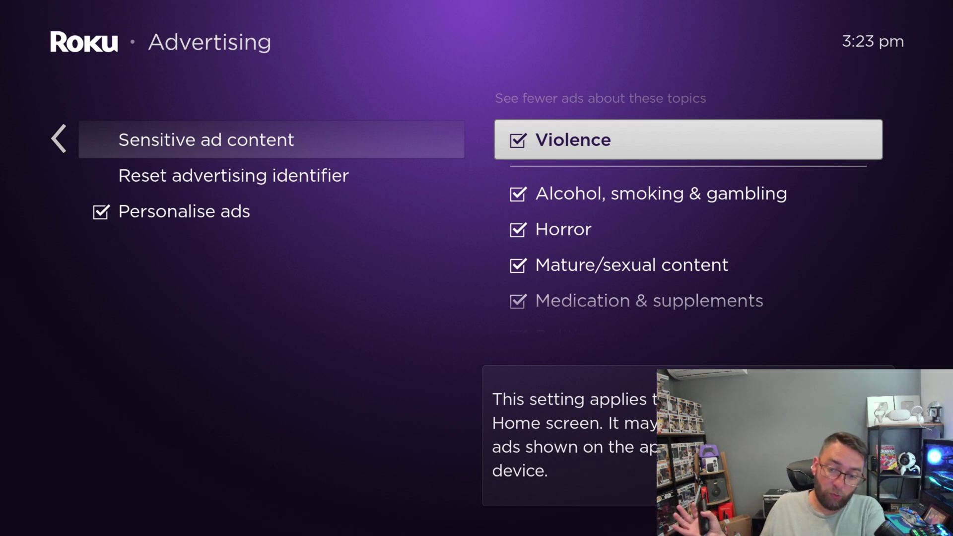
{"action": "key", "text": "Down"}
{"action": "key", "text": "Down"}
{"action": "key", "text": "Down"}
{"action": "key", "text": "Down"}
{"action": "key", "text": "Down"}
{"action": "key", "text": "Down"}
{"action": "key", "text": "Down"}
{"action": "key", "text": "Down"}
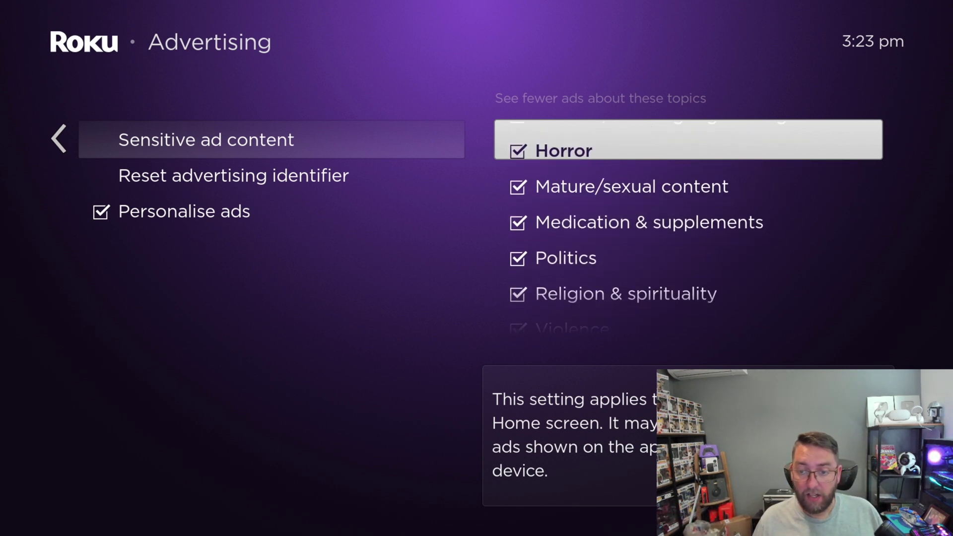
{"action": "key", "text": "Down"}
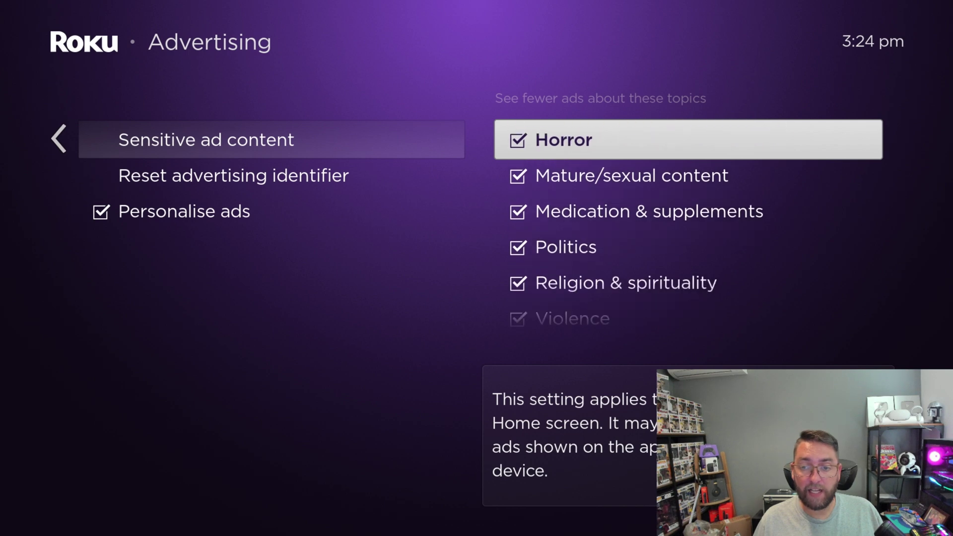
{"action": "key", "text": "Left"}
{"action": "key", "text": "Down"}
{"action": "key", "text": "Down"}
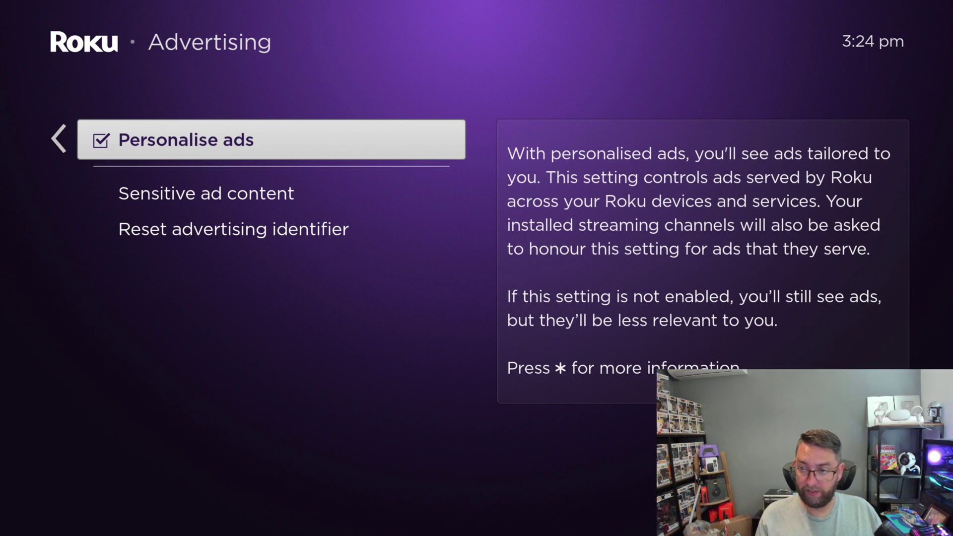
Step: Turn Personalise ads off with "Don't personalise my ads", then move around the advertising options
{"action": "key", "text": "Return"}
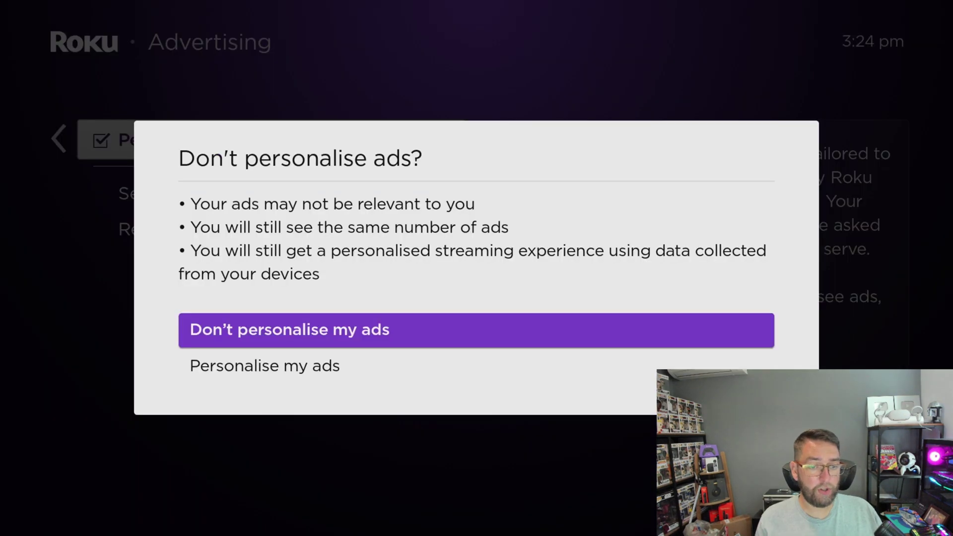
{"action": "key", "text": "Return"}
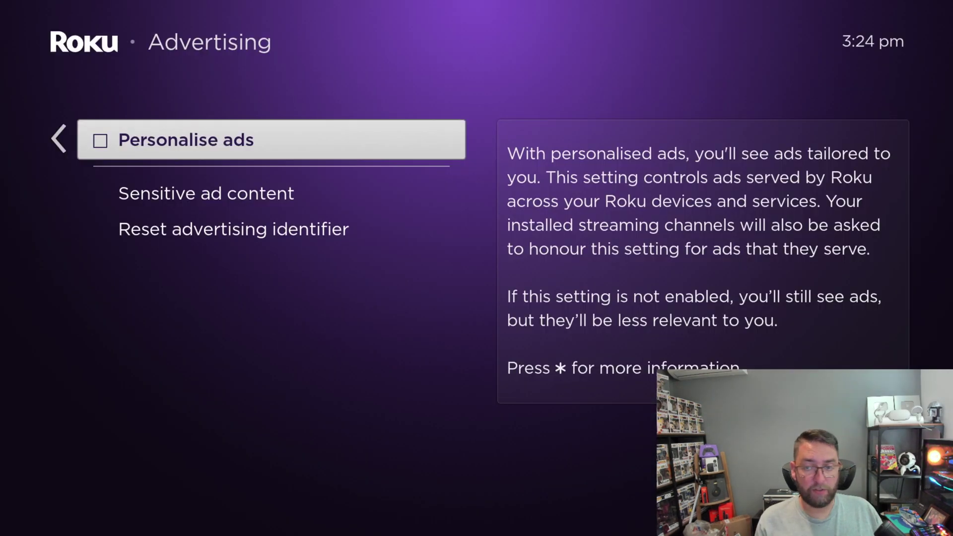
{"action": "key", "text": "Up"}
{"action": "key", "text": "Up"}
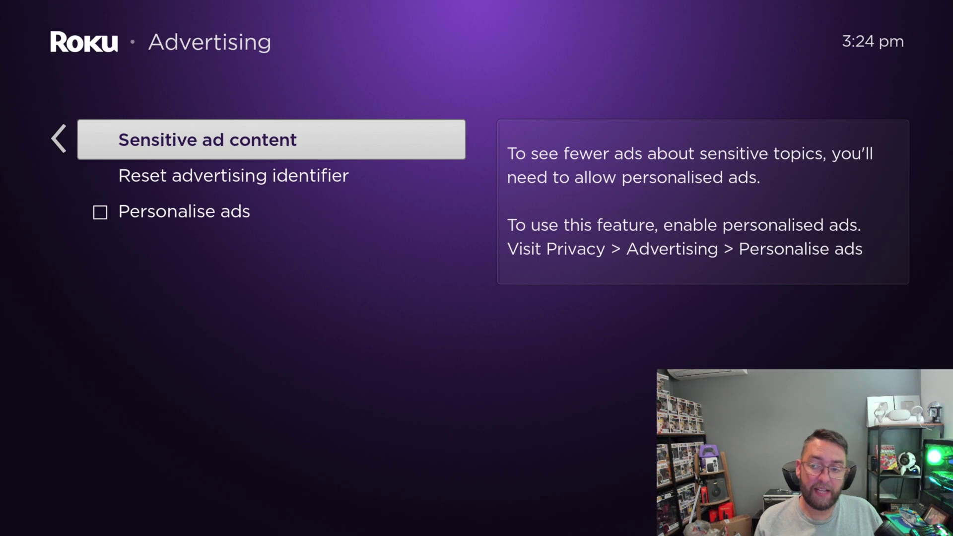
{"action": "key", "text": "Down"}
{"action": "key", "text": "Down"}
{"action": "key", "text": "Return"}
{"action": "key", "text": "Up"}
{"action": "key", "text": "Down"}
Step: Check that all sensitive ad topics are still ticked
{"action": "key", "text": "Down"}
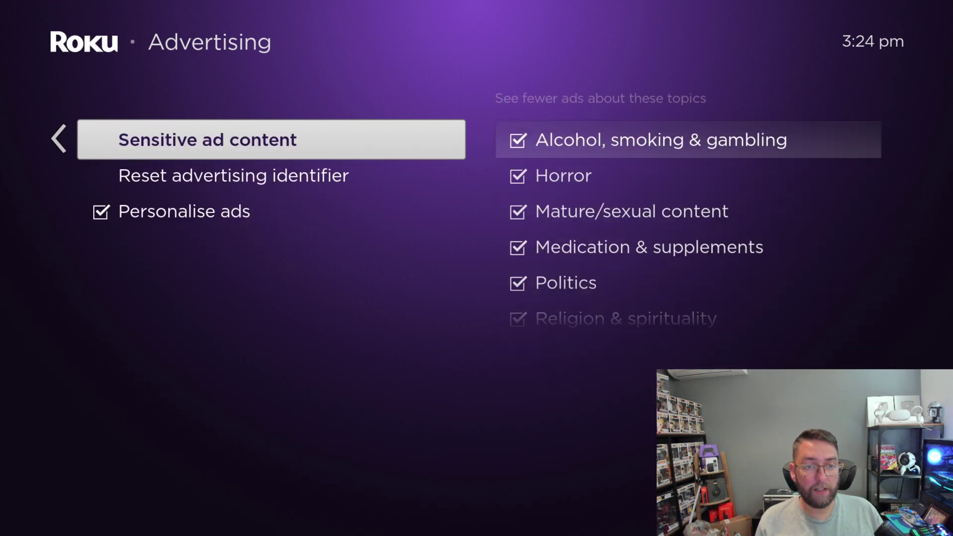
{"action": "key", "text": "Right"}
{"action": "key", "text": "Down"}
{"action": "key", "text": "Down"}
{"action": "key", "text": "Down"}
{"action": "key", "text": "Down"}
{"action": "key", "text": "Down"}
{"action": "key", "text": "Down"}
{"action": "key", "text": "Down"}
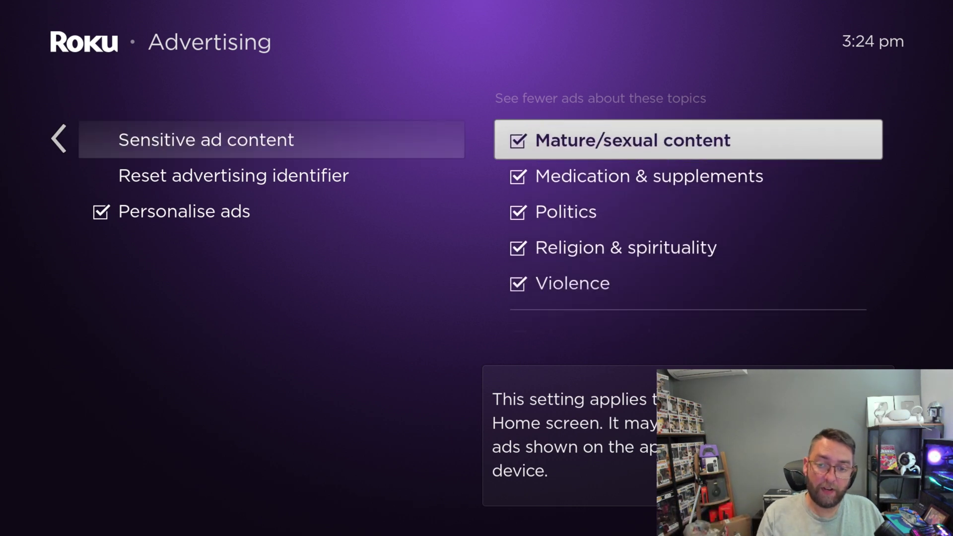
{"action": "key", "text": "Down"}
{"action": "key", "text": "Down"}
{"action": "key", "text": "Down"}
{"action": "key", "text": "Down"}
{"action": "key", "text": "Down"}
{"action": "key", "text": "Down"}
{"action": "key", "text": "Down"}
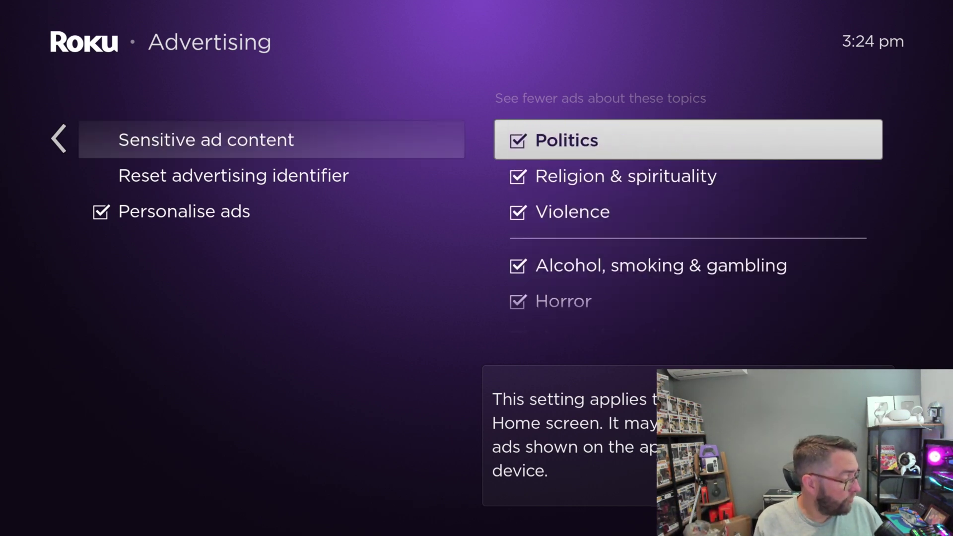
{"action": "key", "text": "Down"}
{"action": "key", "text": "Down"}
{"action": "key", "text": "Down"}
{"action": "key", "text": "Down"}
{"action": "key", "text": "Down"}
{"action": "key", "text": "Down"}
{"action": "key", "text": "Down"}
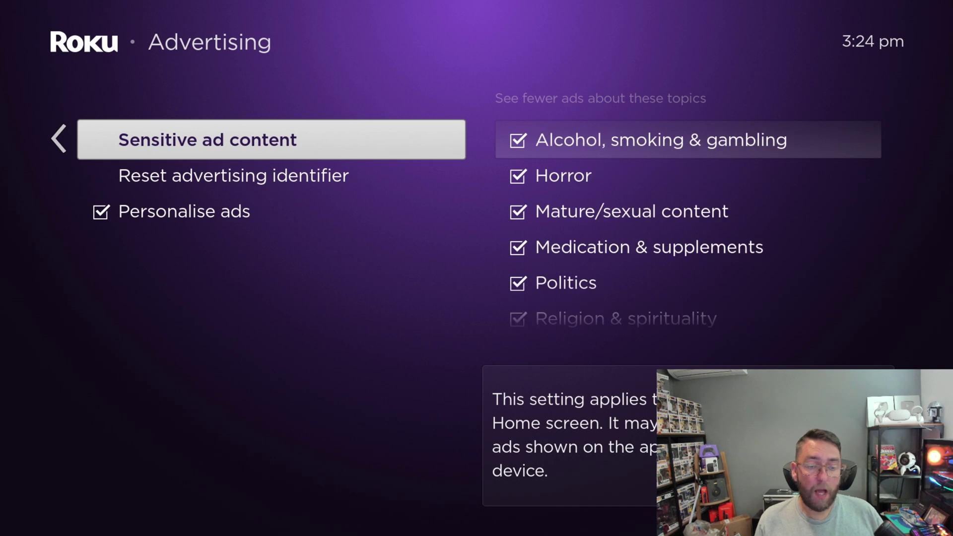
{"action": "key", "text": "Left"}
{"action": "key", "text": "Down"}
{"action": "key", "text": "Down"}
Step: Confirm "Don't personalise my ads" once more and go back to the Privacy settings list
{"action": "key", "text": "Return"}
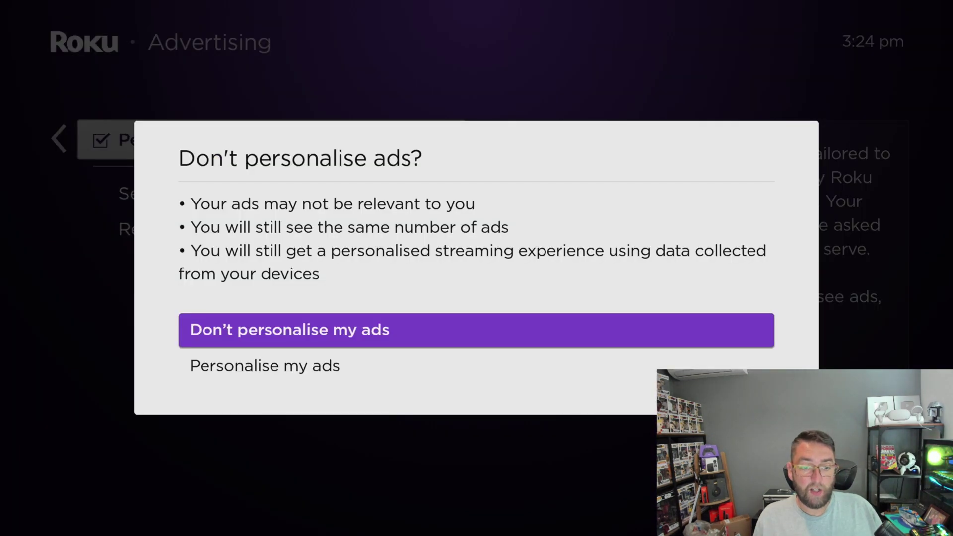
{"action": "key", "text": "Return"}
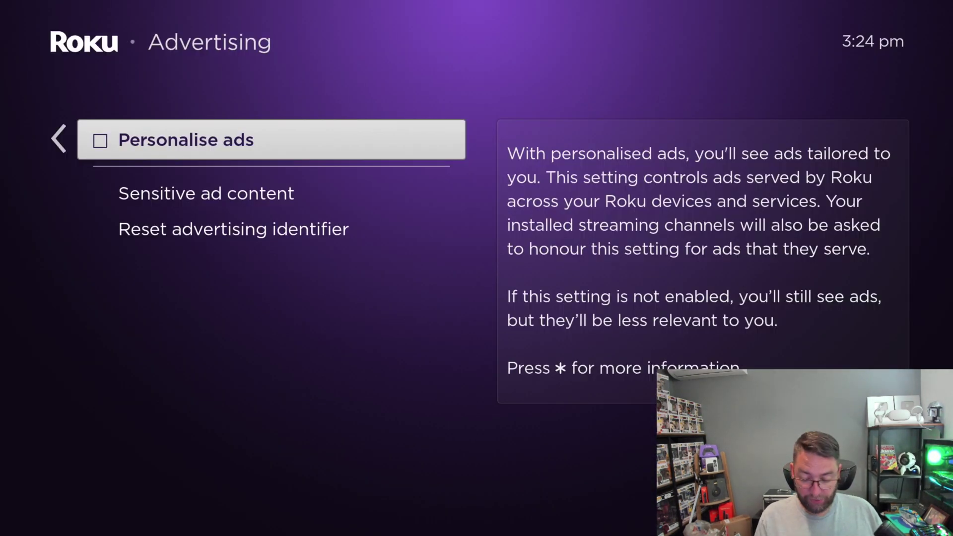
{"action": "key", "text": "Left"}
{"action": "key", "text": "Left"}
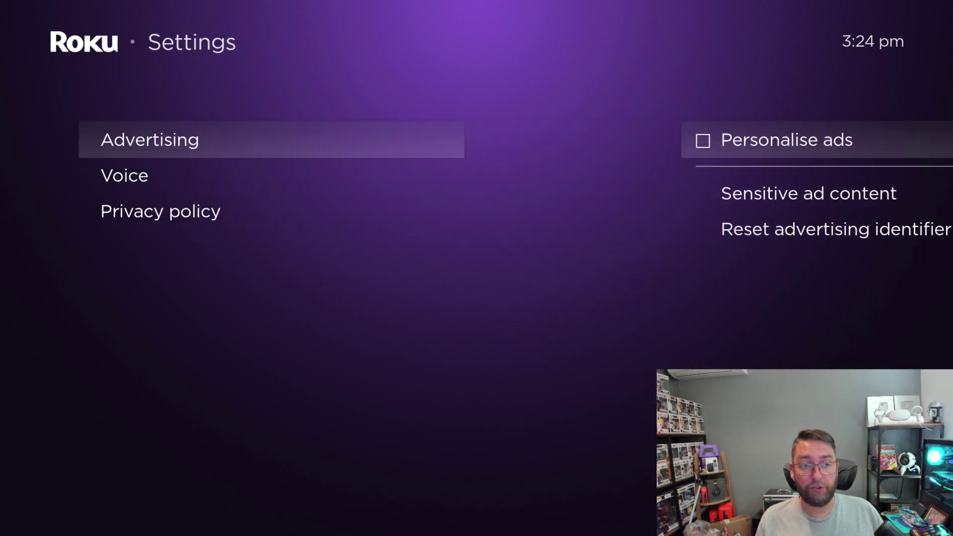
Step: Back out to the main Roku menu and browse its entries, ending on Settings
{"action": "key", "text": "Left"}
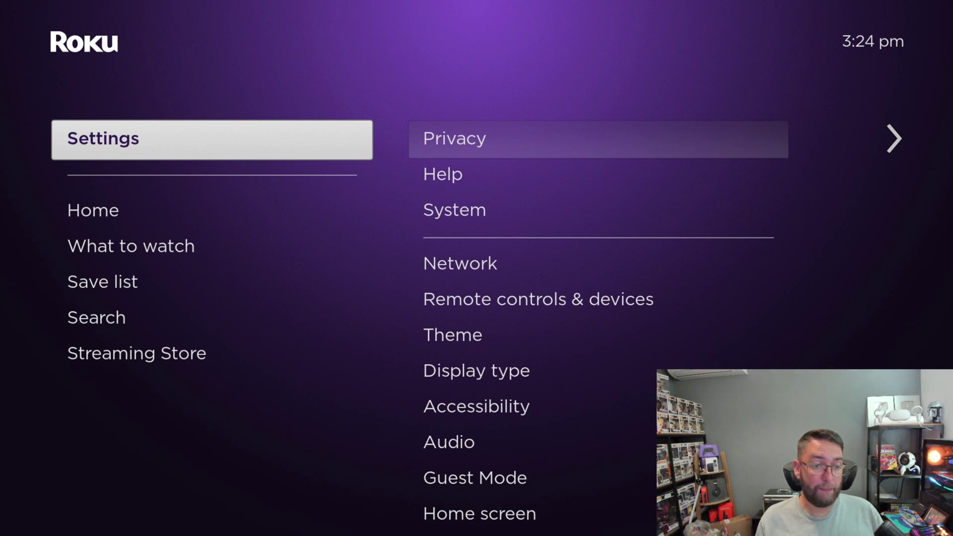
{"action": "key", "text": "Up"}
{"action": "key", "text": "Up"}
{"action": "key", "text": "Up"}
{"action": "key", "text": "Up"}
{"action": "key", "text": "Up"}
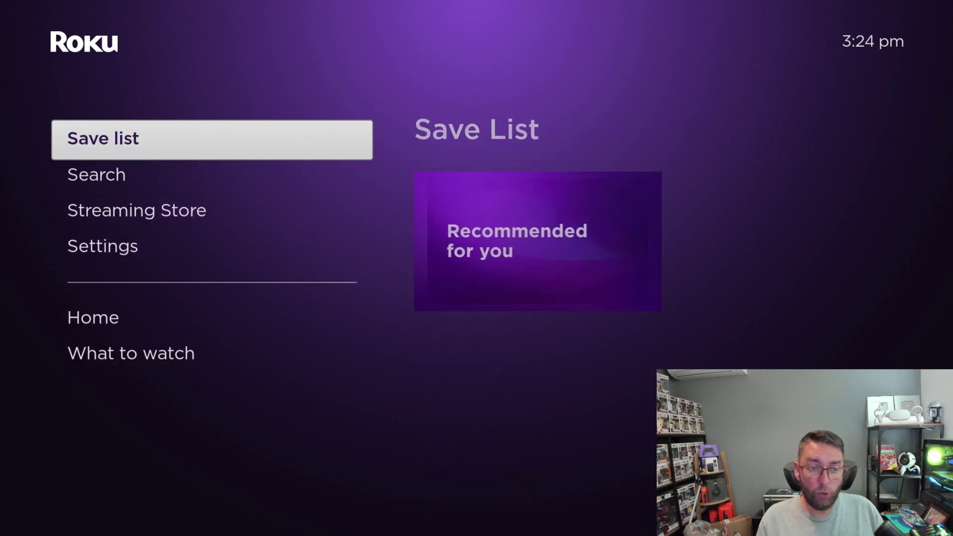
{"action": "key", "text": "Up"}
{"action": "key", "text": "Up"}
{"action": "key", "text": "Up"}
{"action": "key", "text": "Up"}
{"action": "key", "text": "Up"}
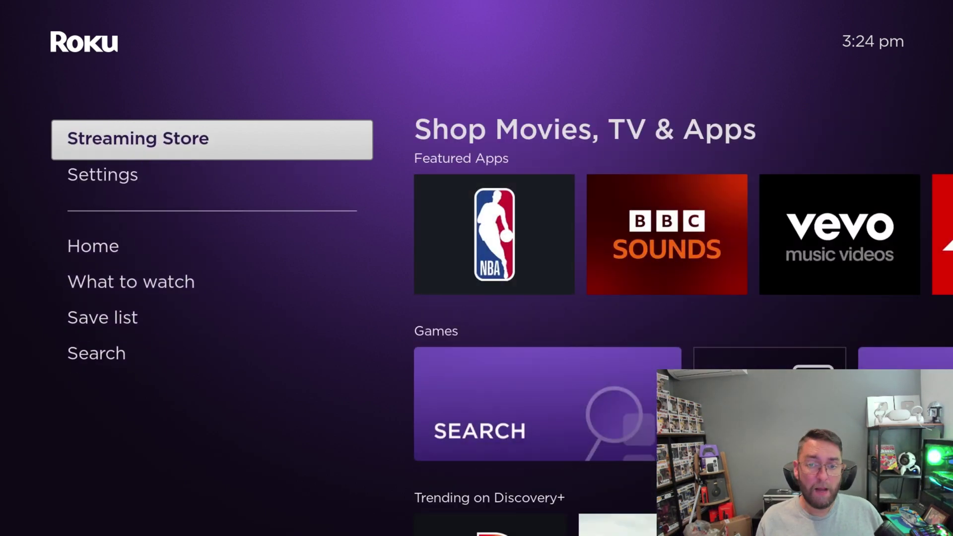
{"action": "key", "text": "Up"}
{"action": "key", "text": "Up"}
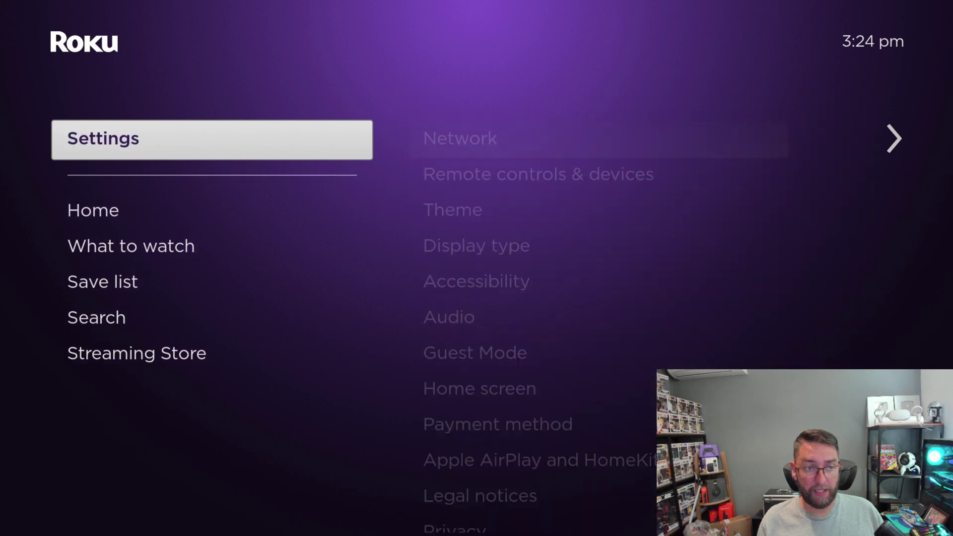
{"action": "key", "text": "Down"}
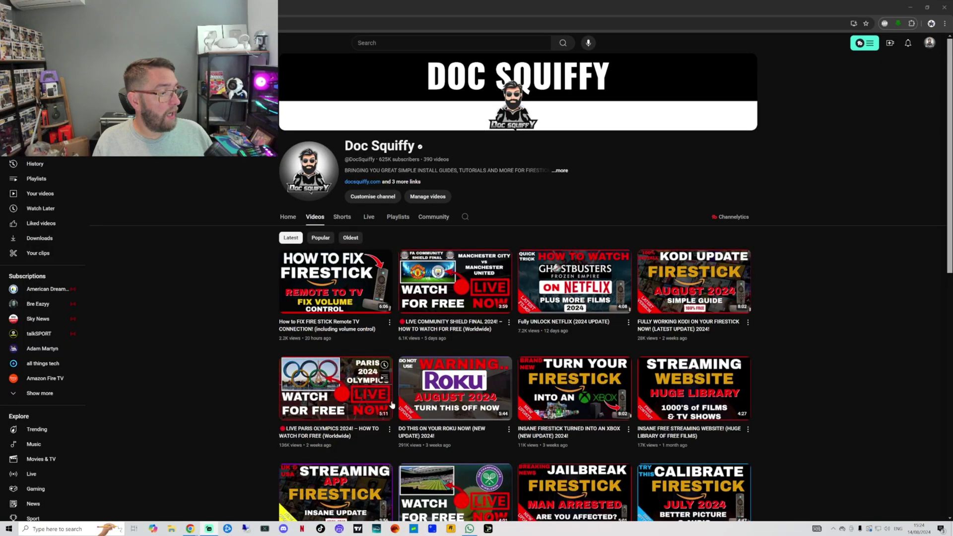
{"action": "scroll", "coordinate": [383, 321], "scroll_direction": "down", "scroll_amount": 1}
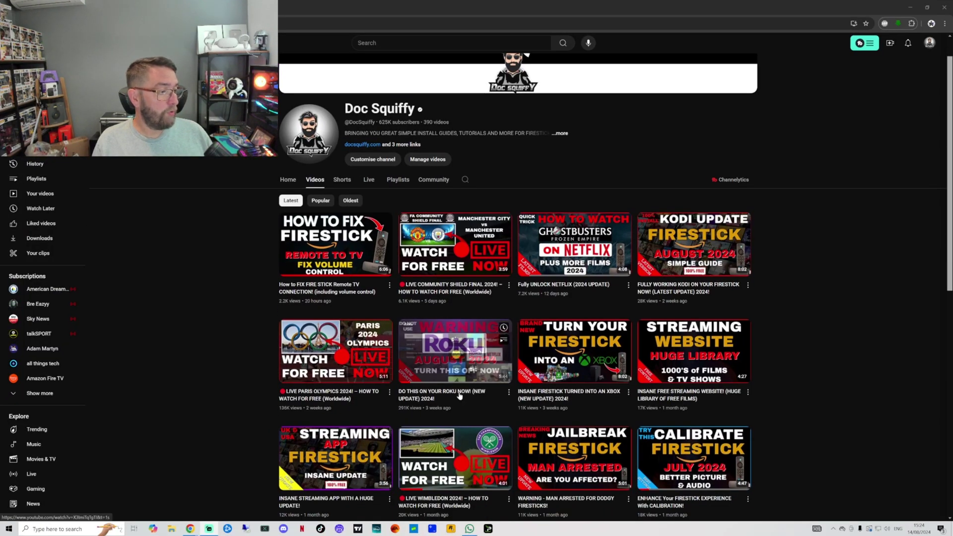
{"action": "scroll", "coordinate": [383, 322], "scroll_direction": "up", "scroll_amount": 1}
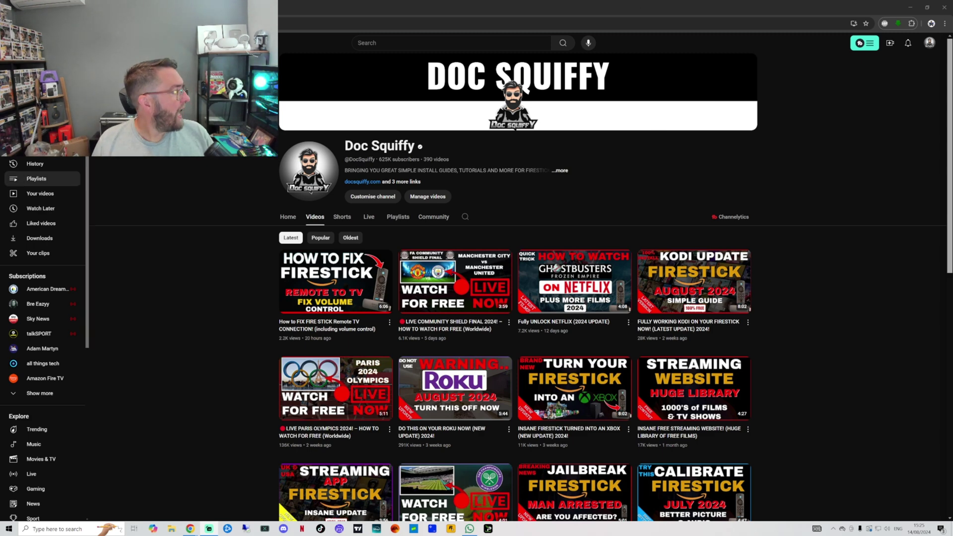
{"action": "key", "text": "ctrl+Tab"}
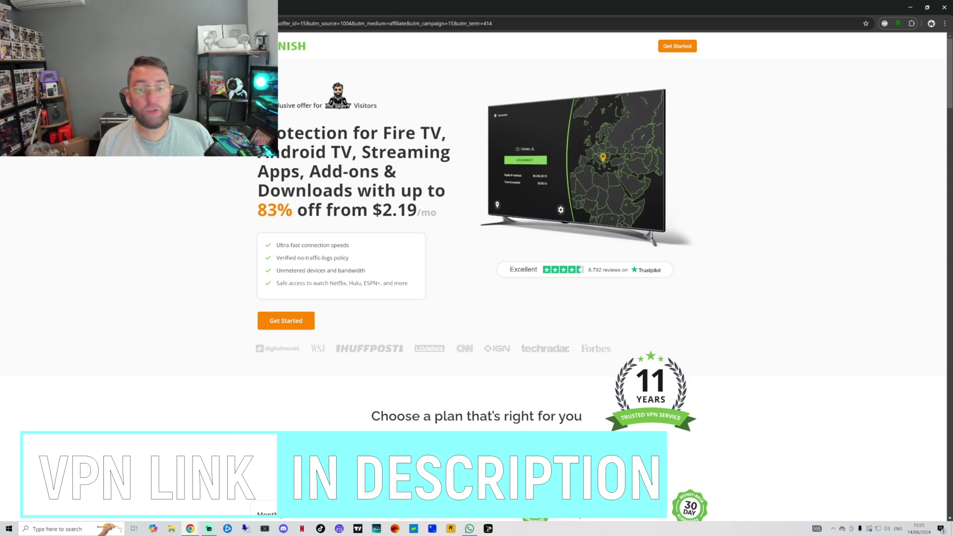
{"action": "key", "text": "ctrl+w"}
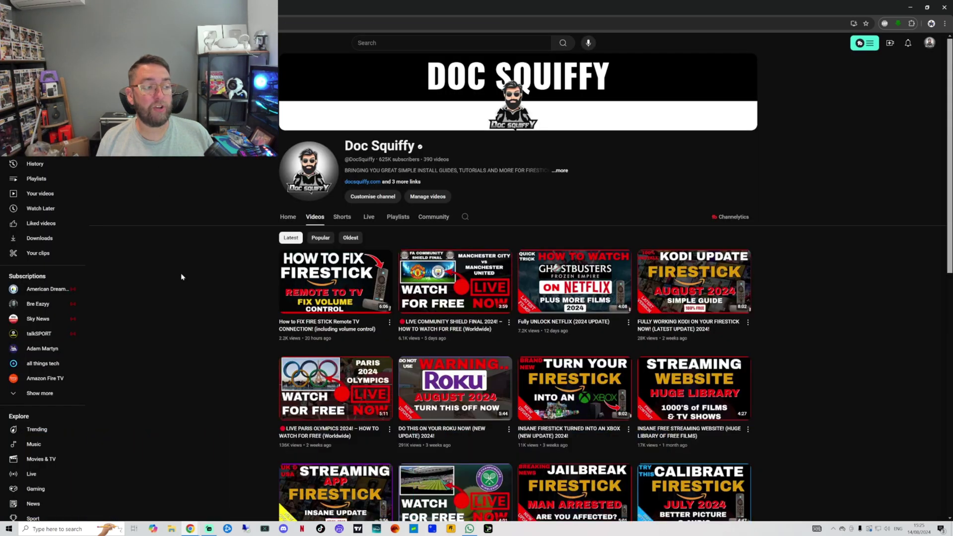